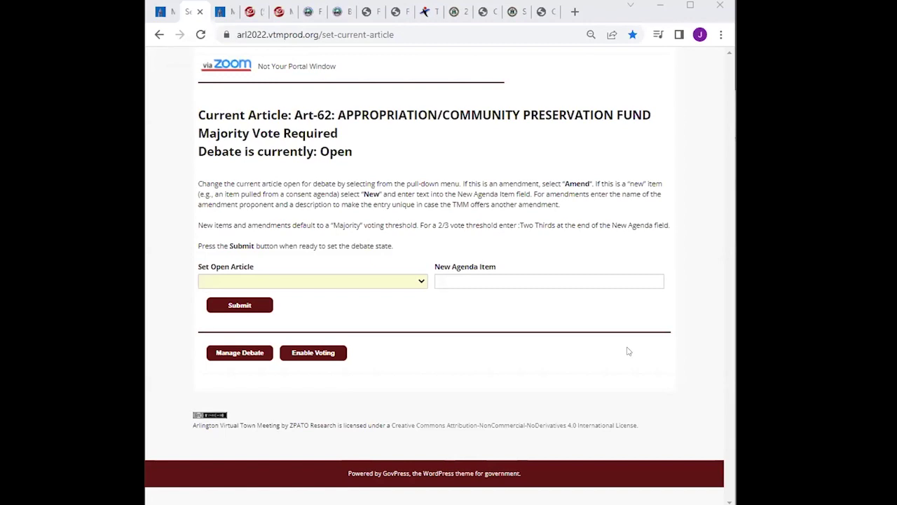
- Set the open article for debate to Art-65 APPROPRIATION/DESIGN STANDARDS and submit it
key(alt+Tab)
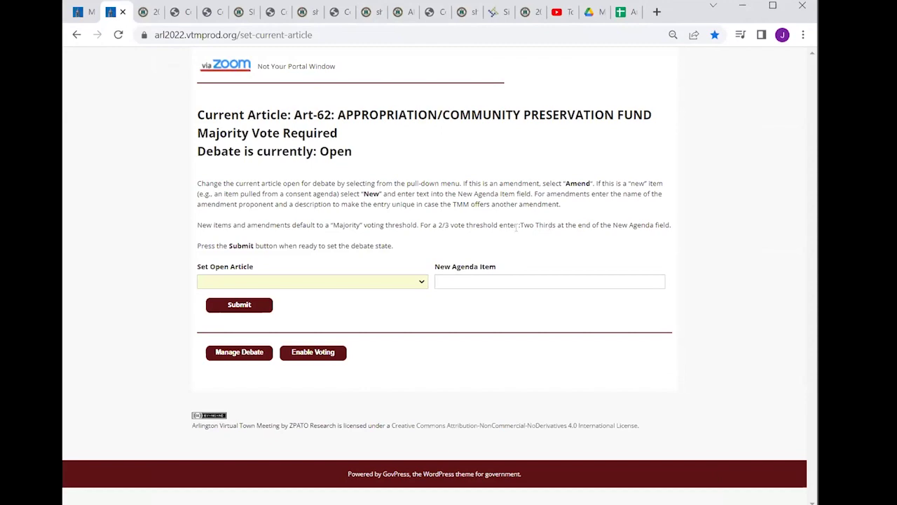
click(394, 285)
scroll(394, 361, down, 15)
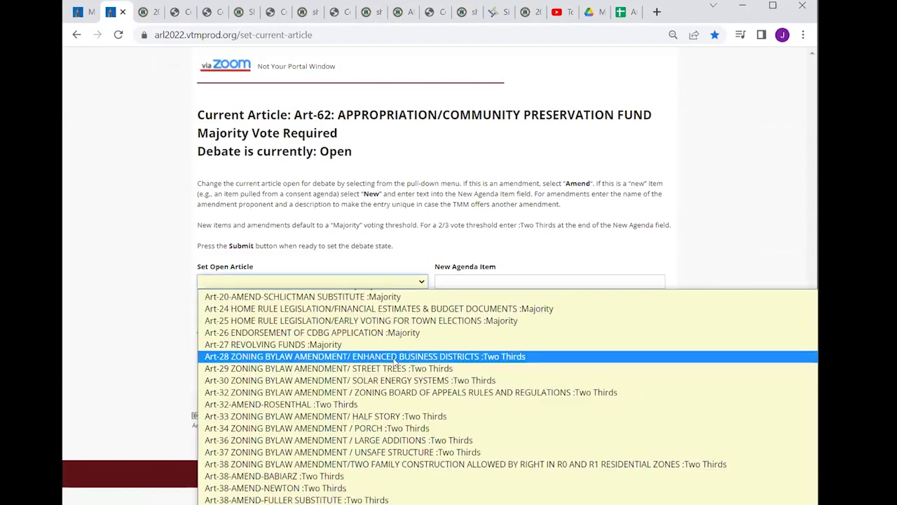
scroll(394, 362, down, 6)
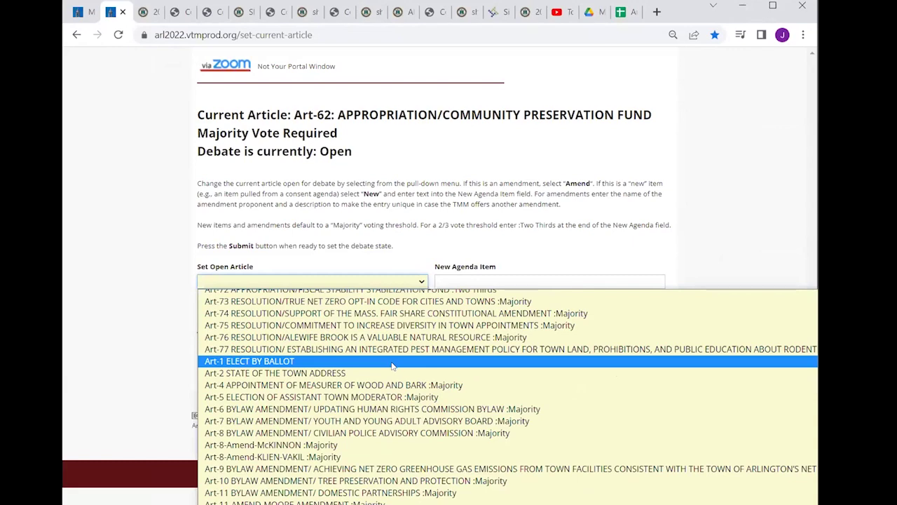
scroll(395, 362, up, 4)
click(390, 397)
click(242, 305)
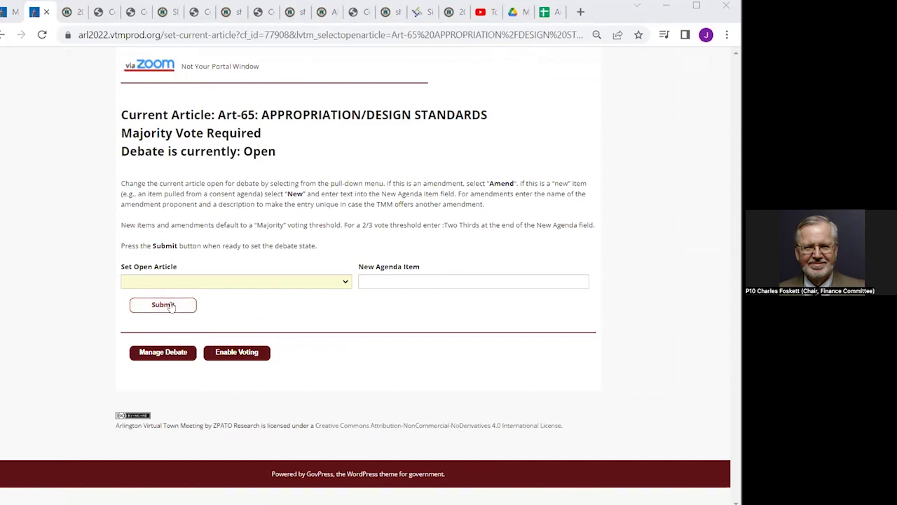
- Go to debate management for Art-65, start the timer for the unlisted speaker and mark that speaker done
click(173, 359)
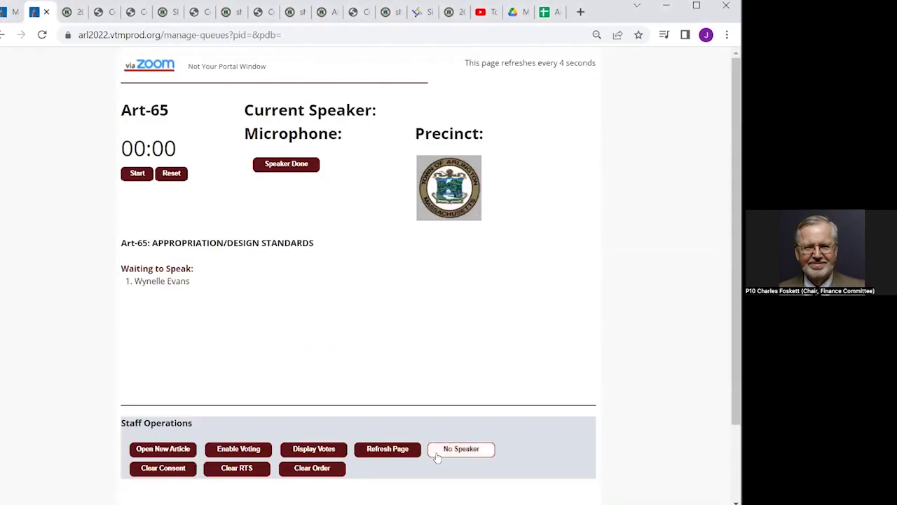
click(127, 178)
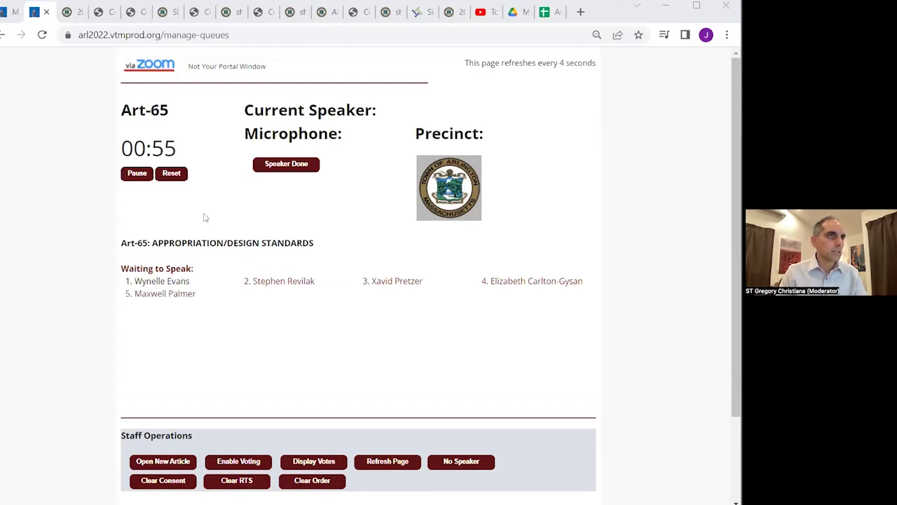
click(304, 170)
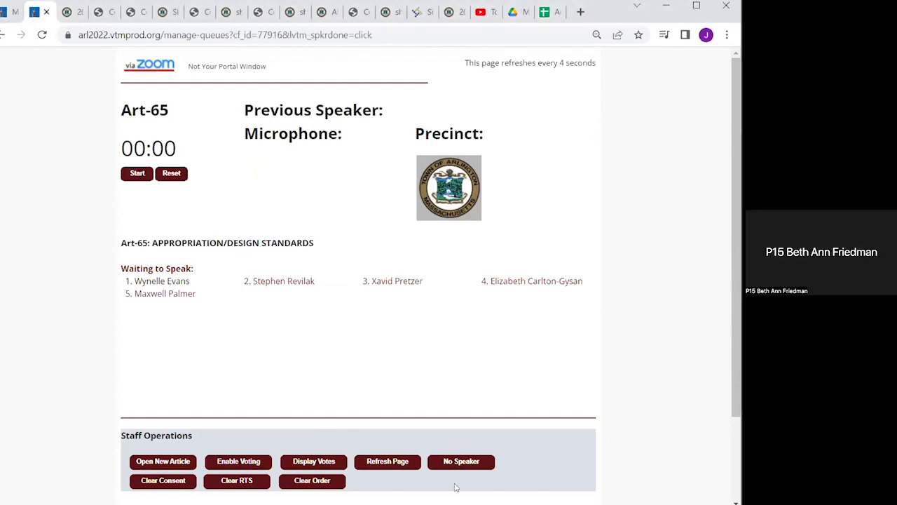
- Run a turn with no listed speaker, mark it done and call up the first person waiting to speak on Art-65
click(461, 462)
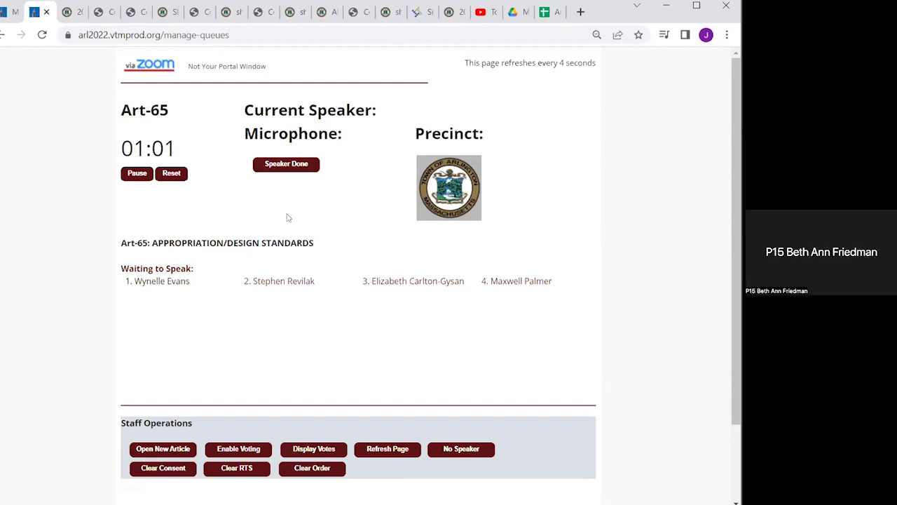
click(293, 166)
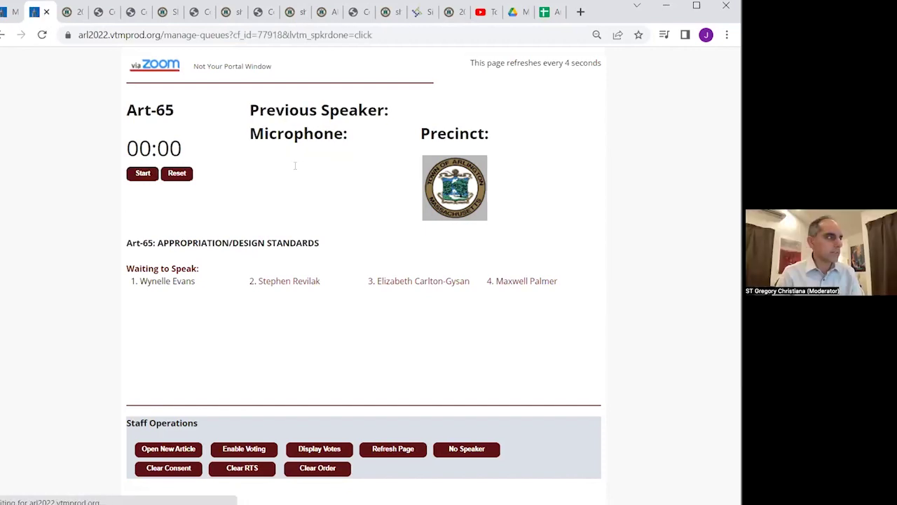
click(166, 286)
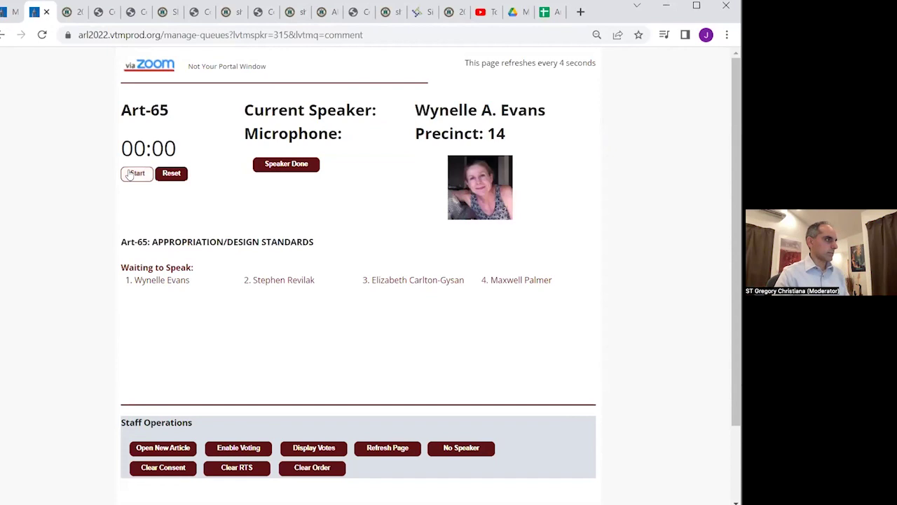
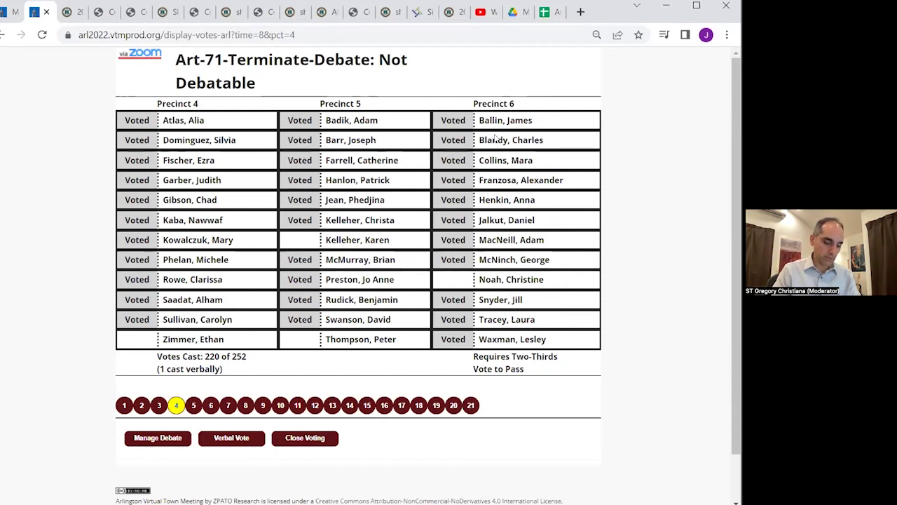
- Close voting on Art-71-Terminate-Debate and confirm the closure
click(308, 441)
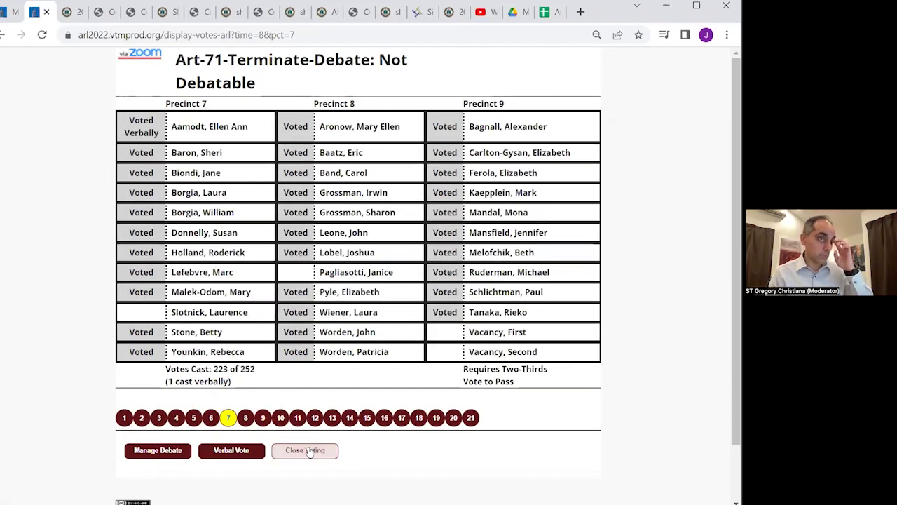
click(308, 452)
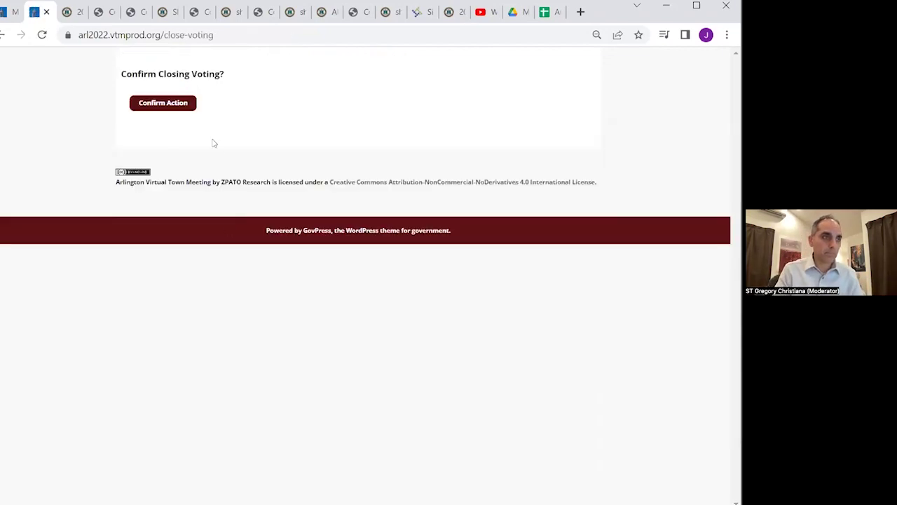
click(174, 111)
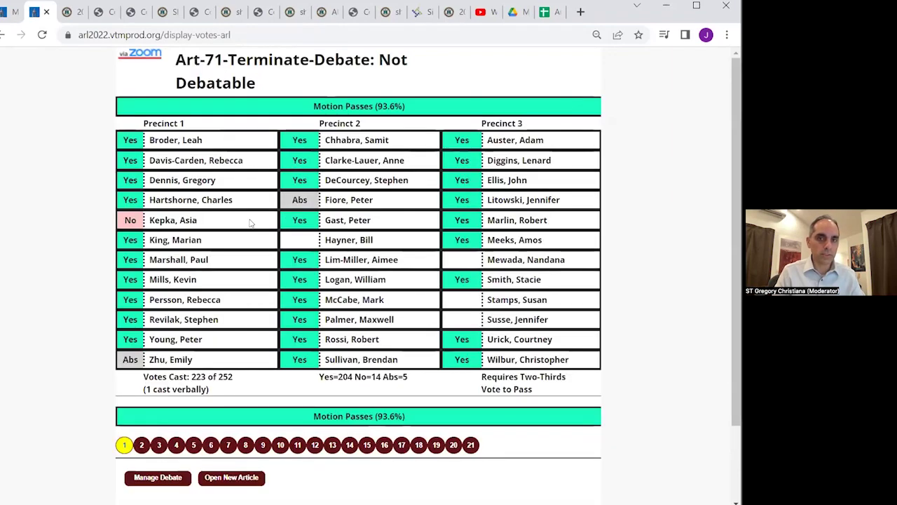
- Set the open article to Art-71 USE OF FREE CASH and open voting on it
click(234, 478)
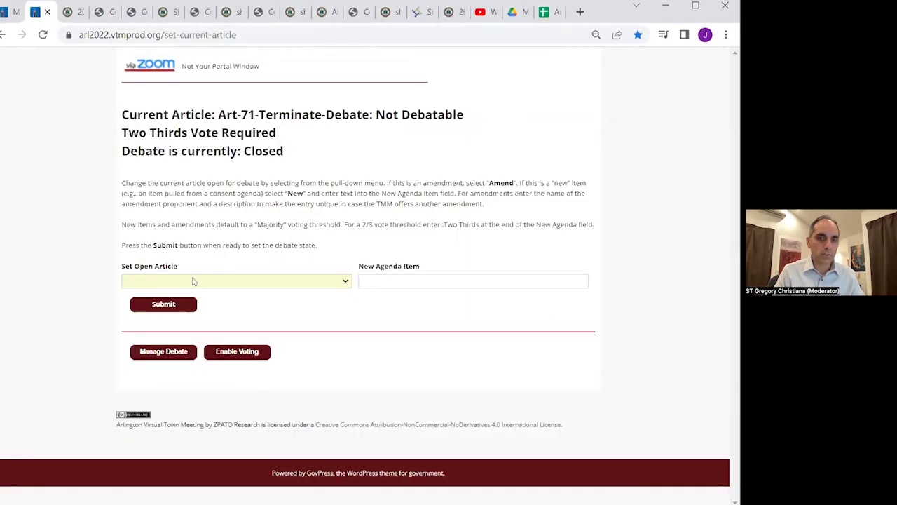
click(194, 281)
scroll(203, 345, down, 10)
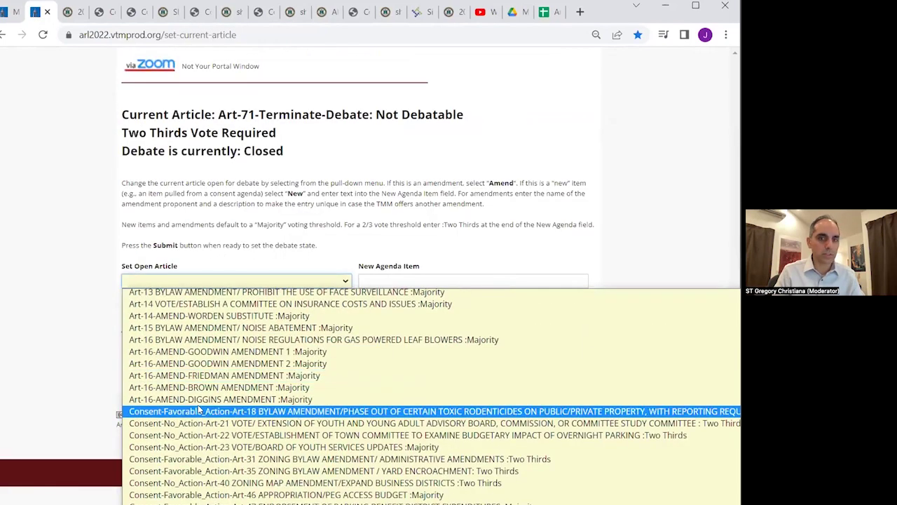
scroll(200, 410, up, 8)
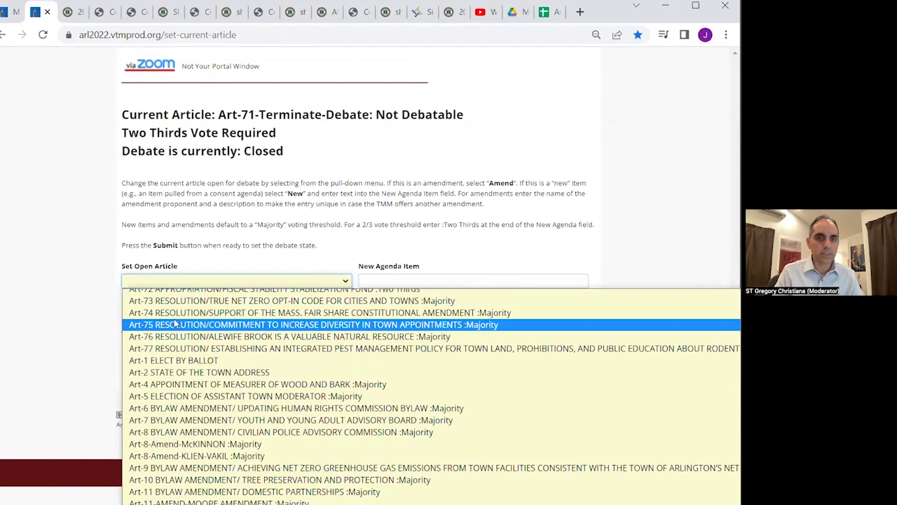
scroll(175, 324, up, 3)
click(187, 403)
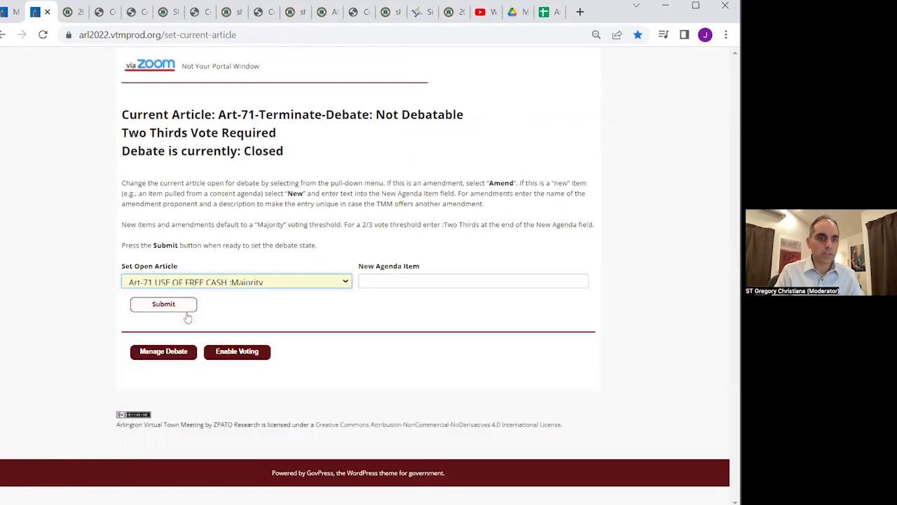
click(164, 304)
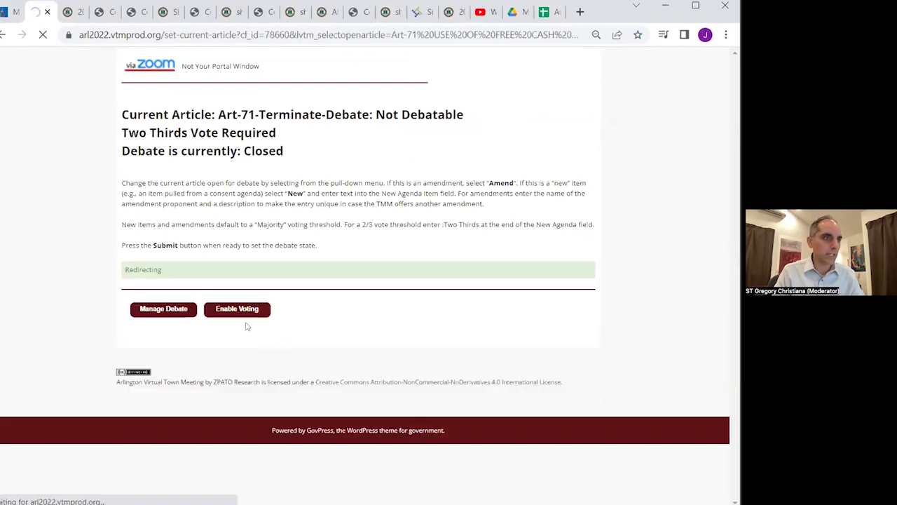
click(237, 352)
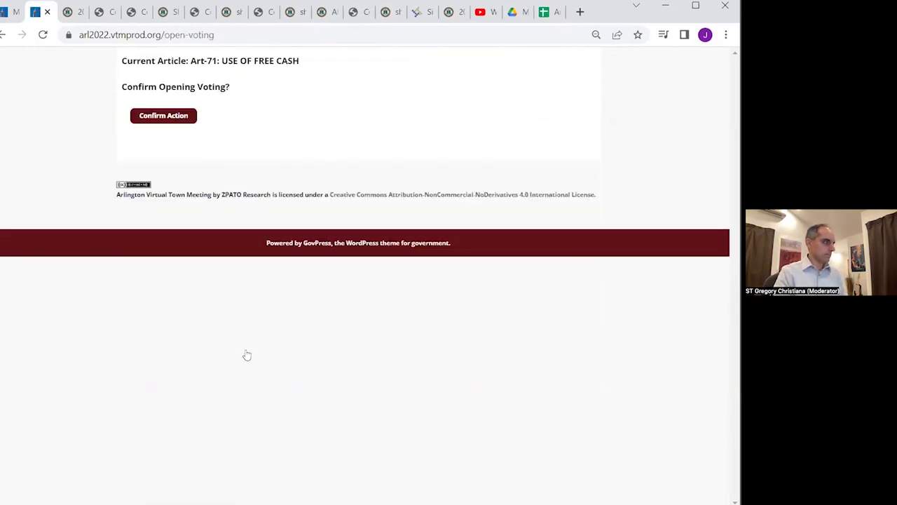
click(171, 118)
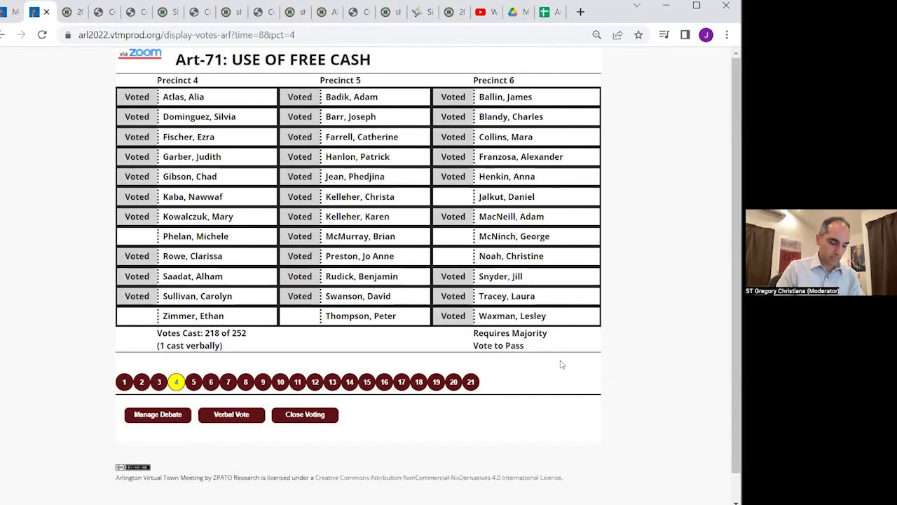
- Close voting on Art-71 USE OF FREE CASH and confirm the closure
click(317, 421)
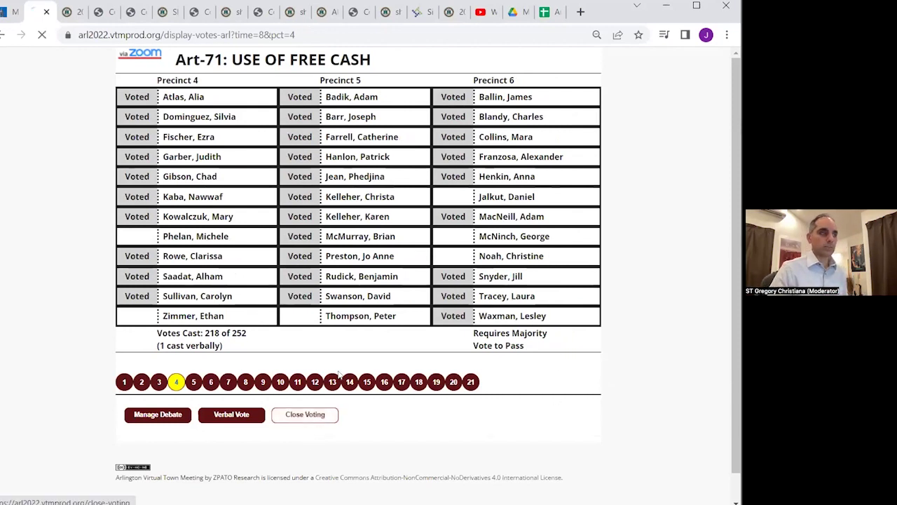
click(160, 102)
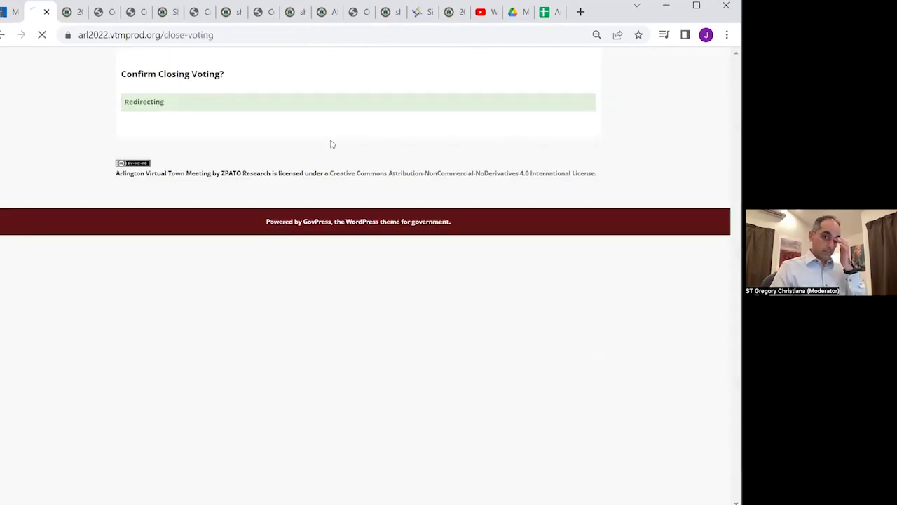
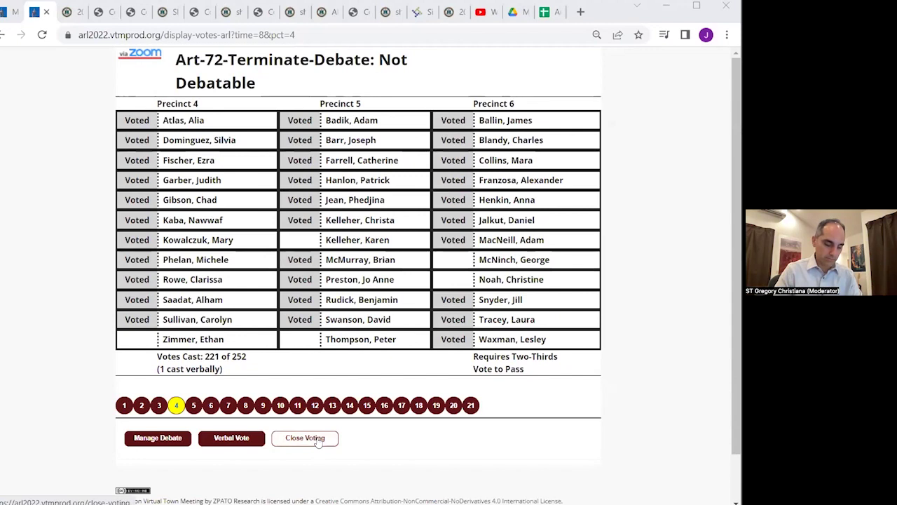
- Close voting on Art-72-Terminate-Debate and confirm the closure
click(317, 442)
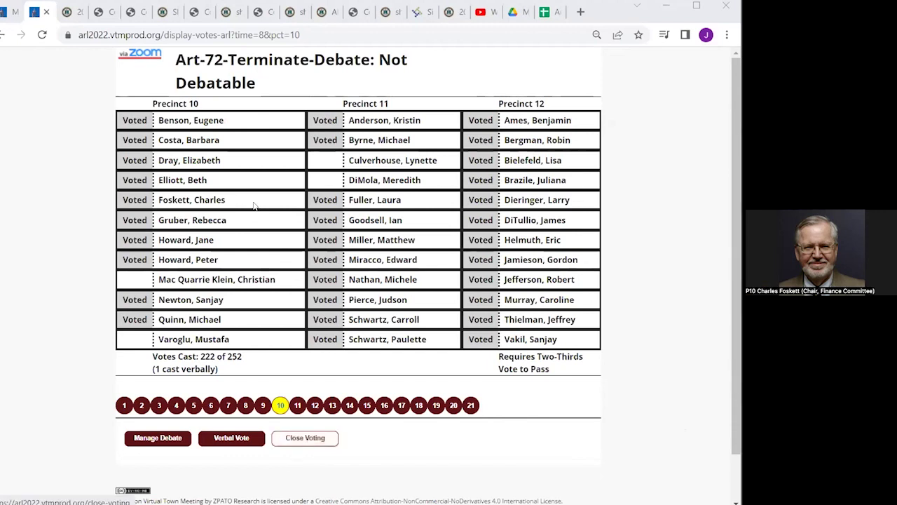
click(160, 110)
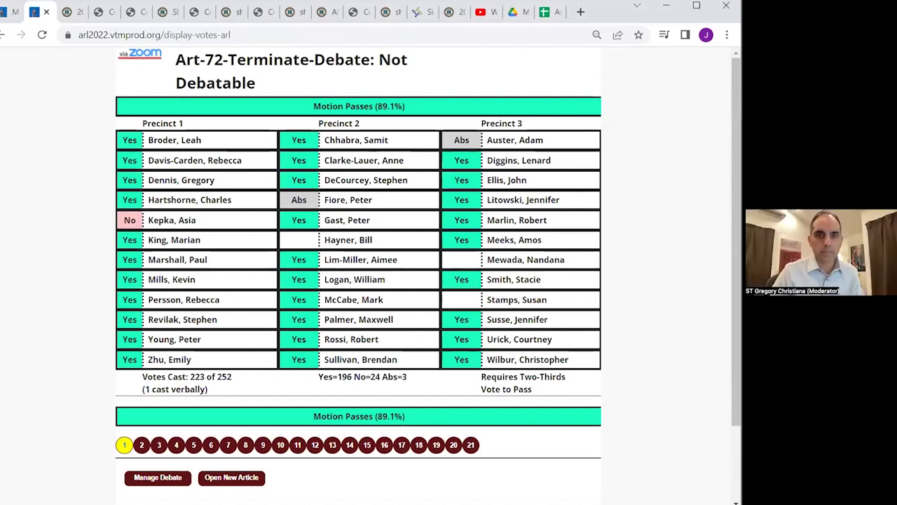
- Set the open article to Art-72 APPROPRIATION/FISCAL STABILITY STABILIZATION FUND and open voting on it
click(233, 476)
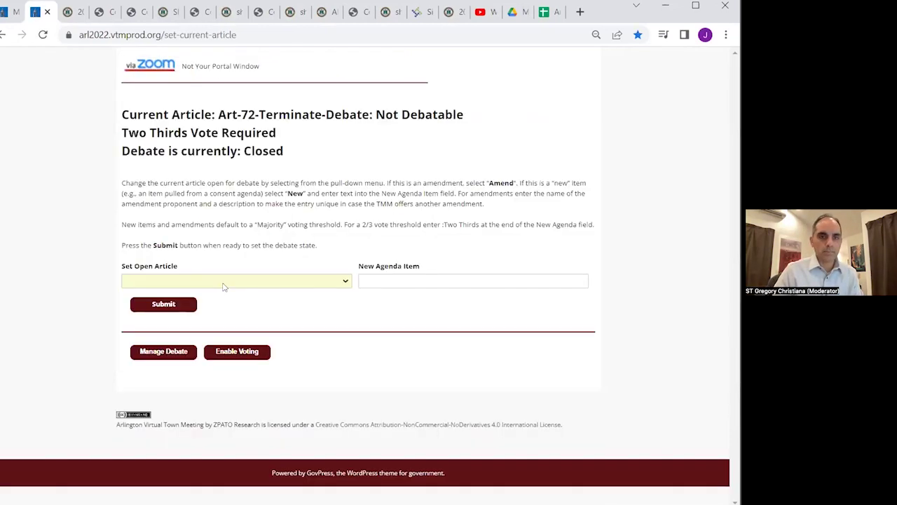
click(232, 280)
scroll(228, 393, down, 10)
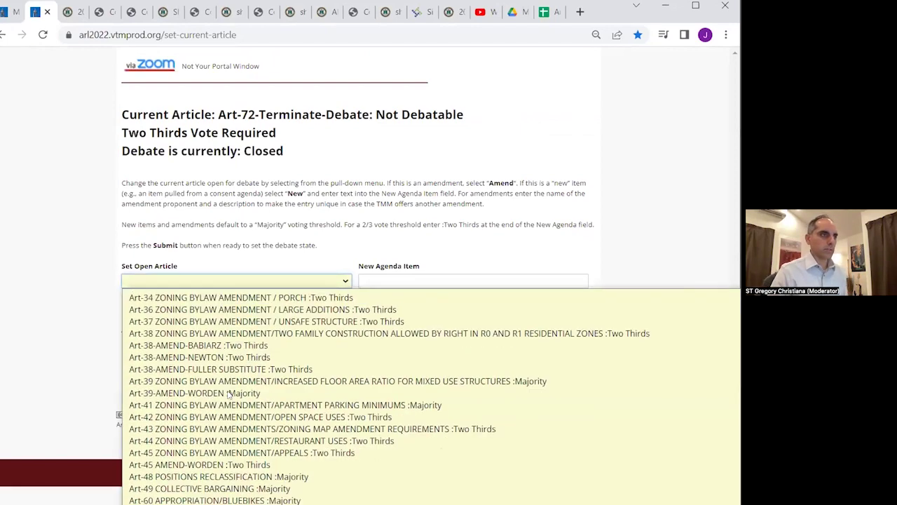
scroll(227, 394, down, 4)
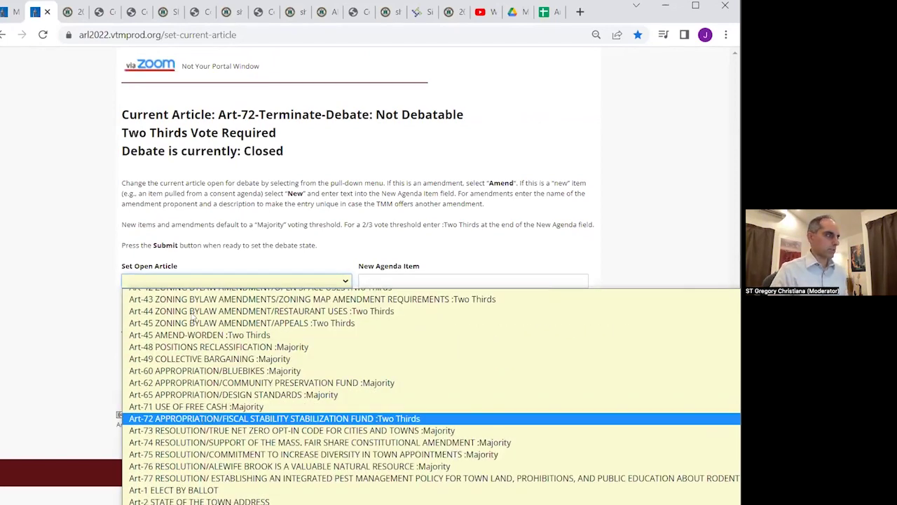
click(206, 419)
click(178, 306)
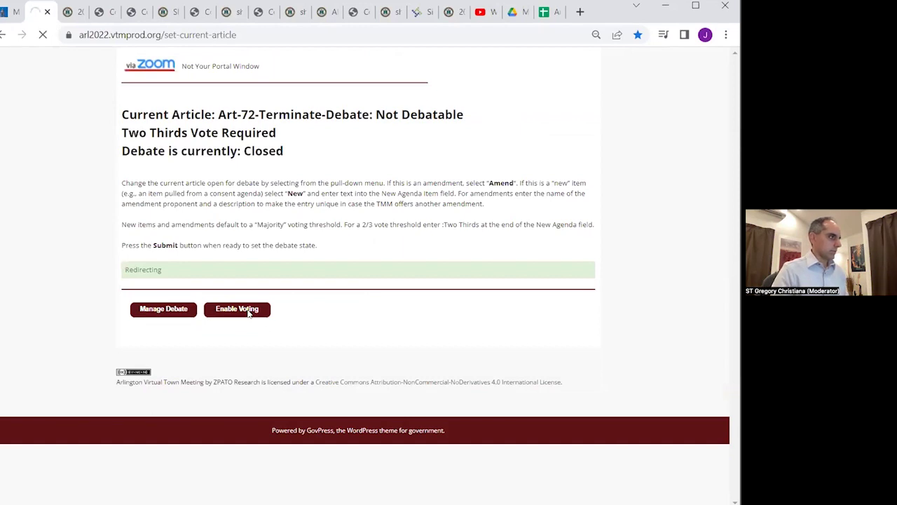
click(244, 371)
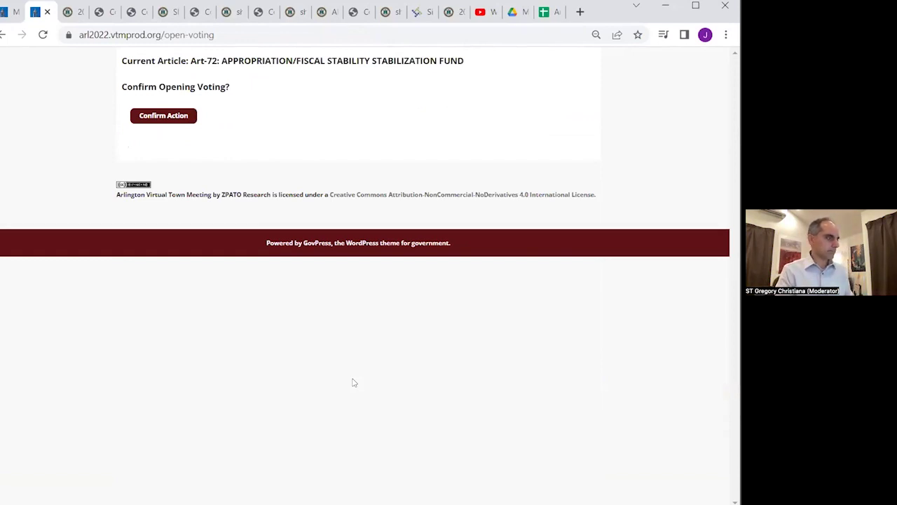
click(175, 116)
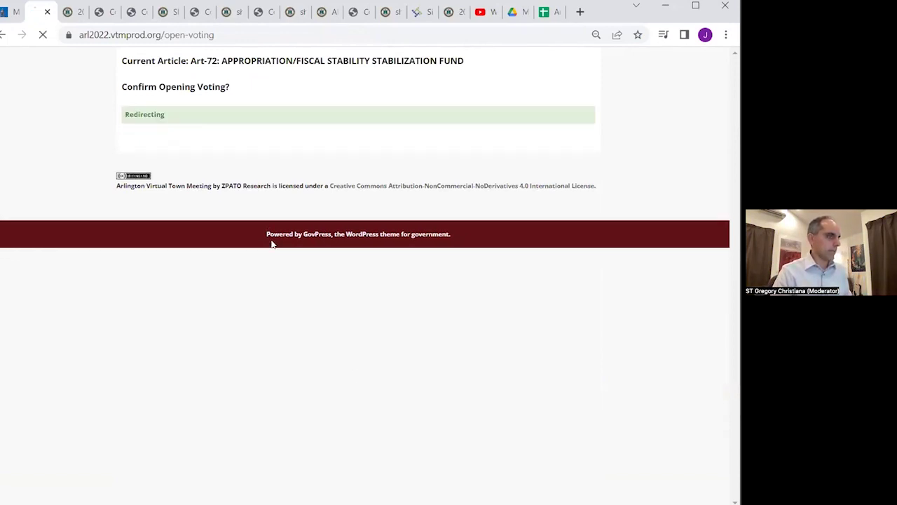